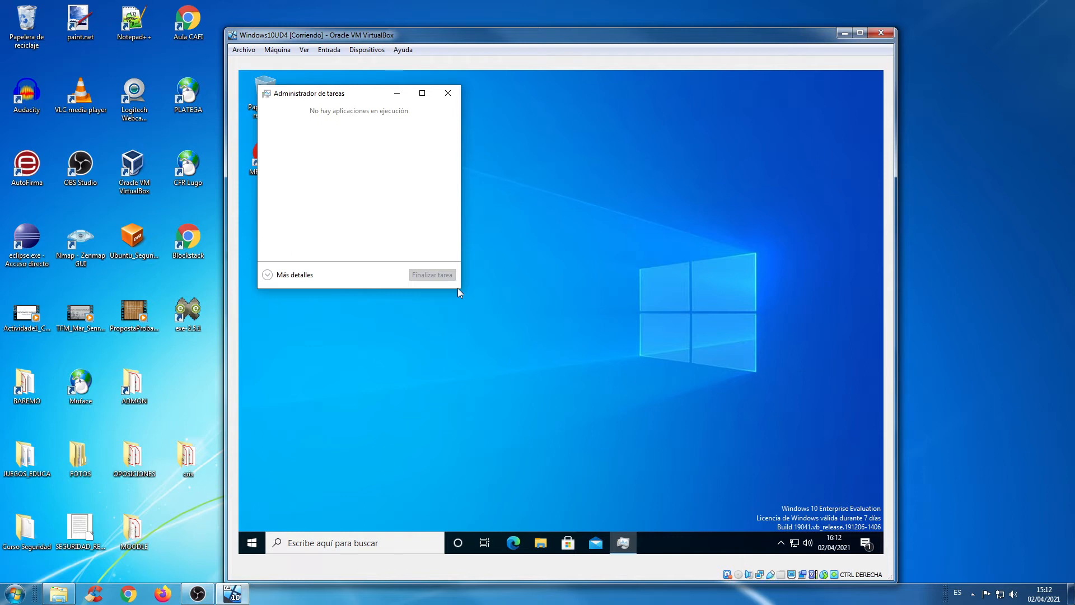
Switch Task Manager to its detailed process view and enlarge the window so more resource columns fit
left_click_drag(458, 289, 682, 455)
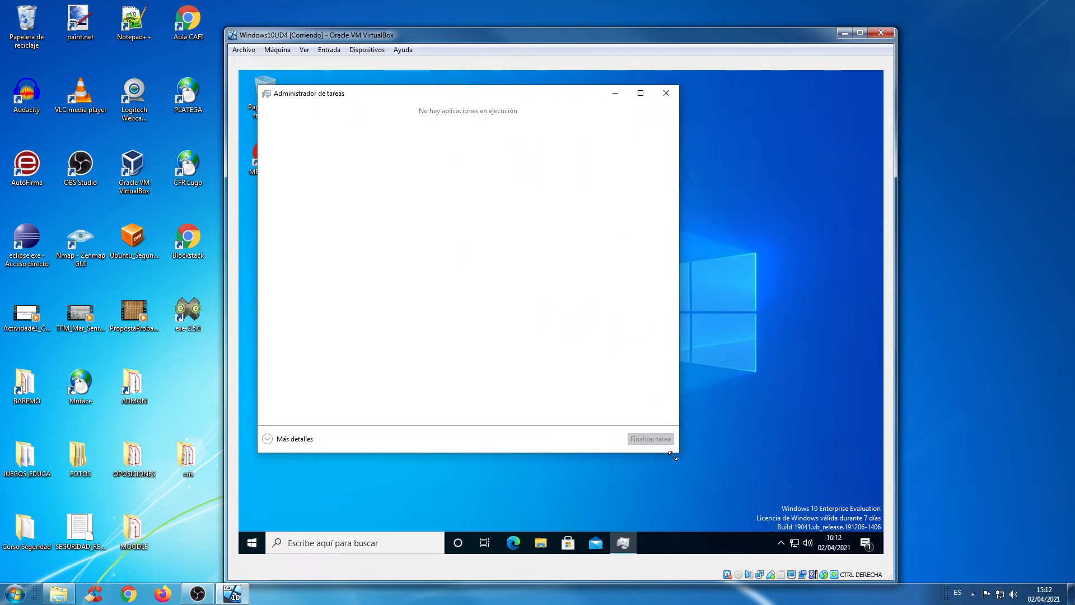
left_click(294, 440)
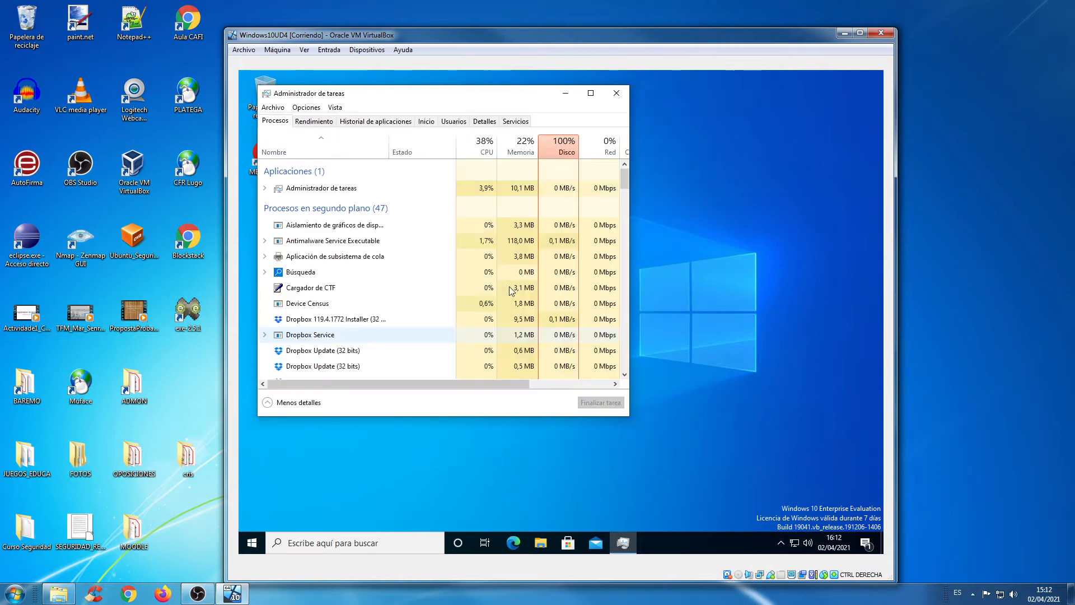
left_click_drag(462, 95, 518, 88)
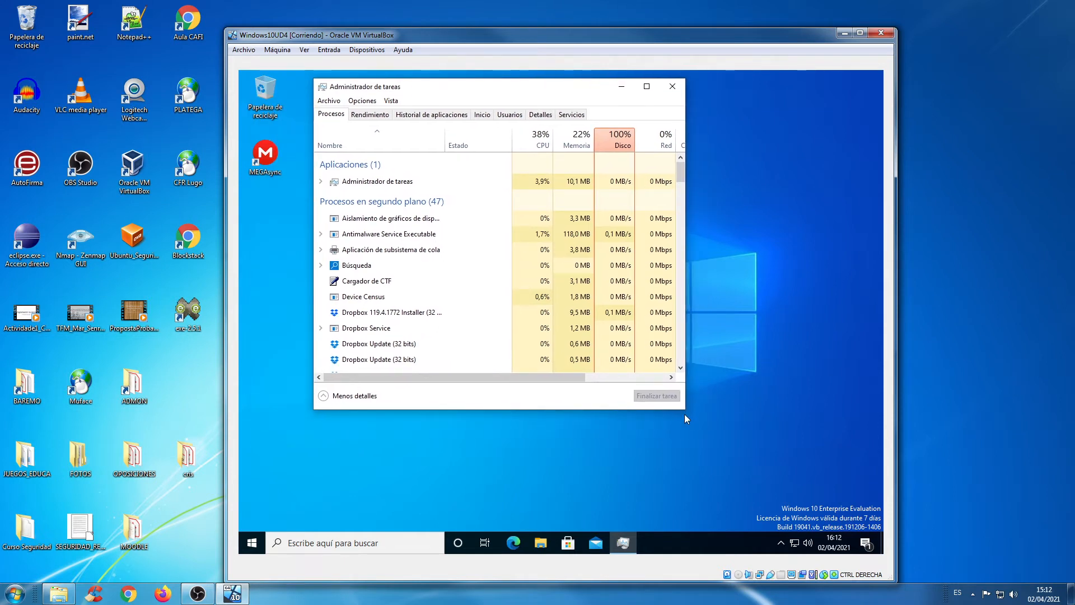
left_click_drag(685, 410, 838, 526)
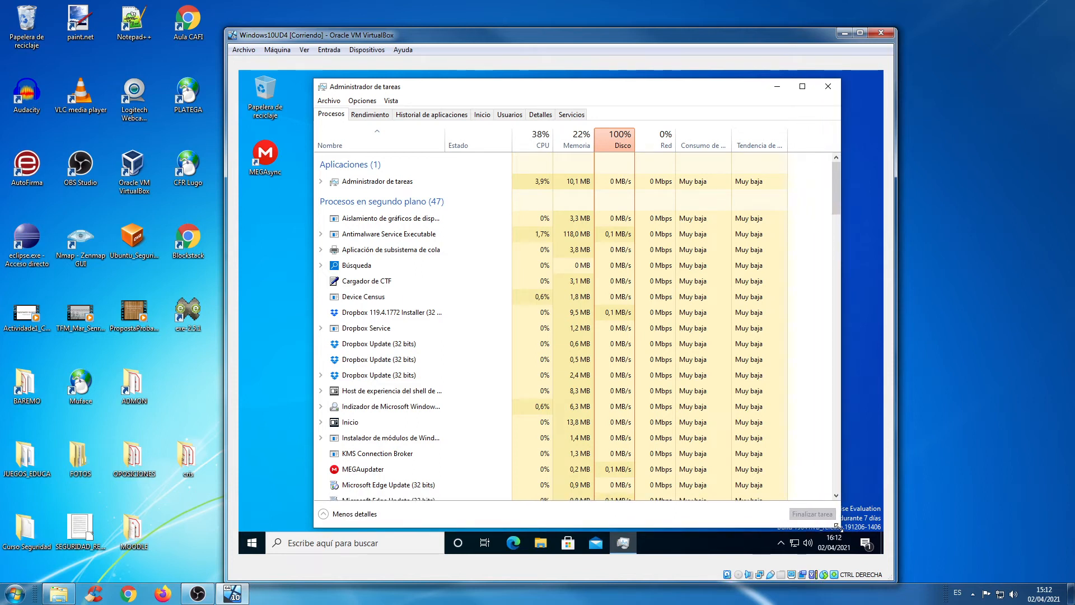
left_click(354, 514)
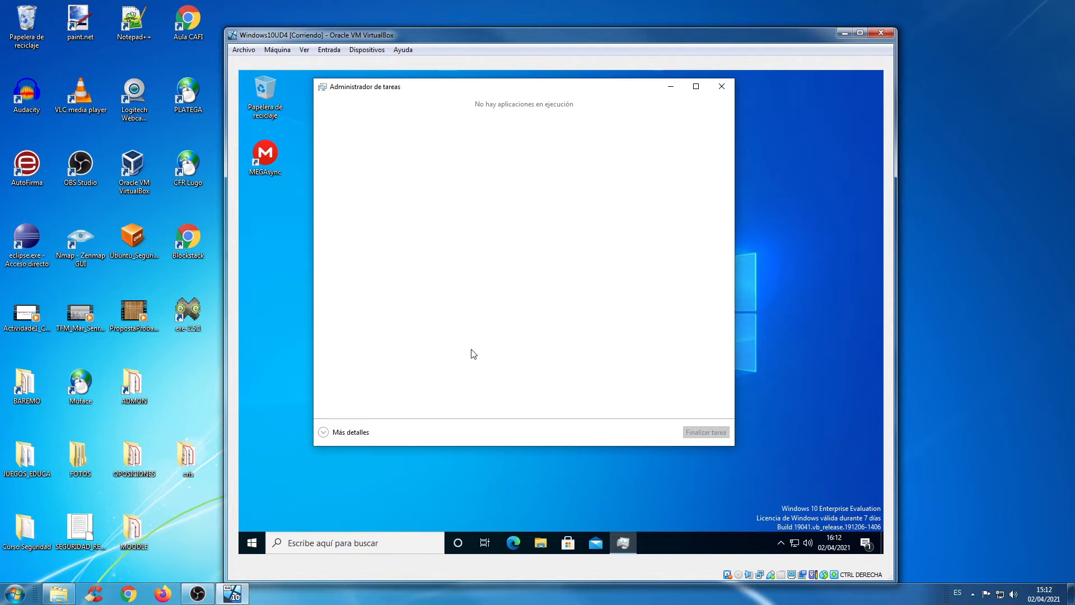
left_click(351, 433)
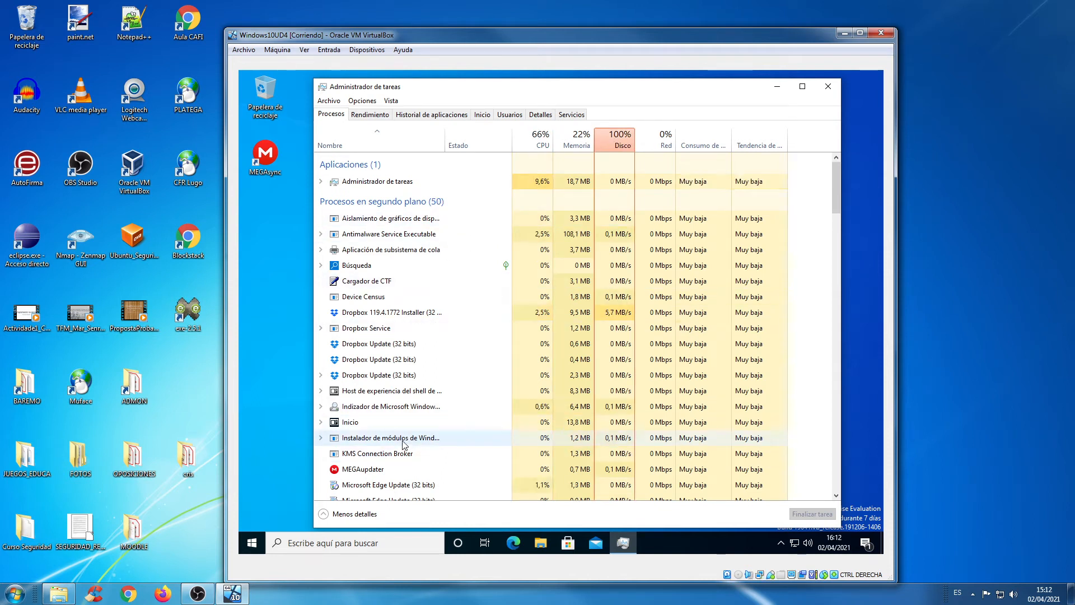
Examine the running processes, ordering them by disk usage and by memory usage
scroll(403, 443, "down", 2)
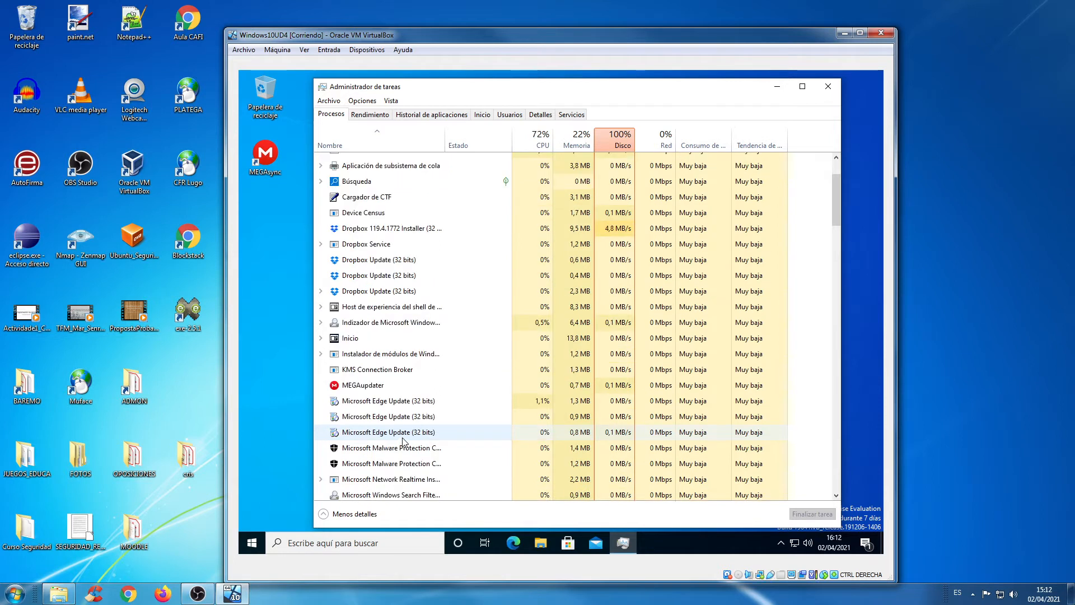
scroll(403, 442, "up", 2)
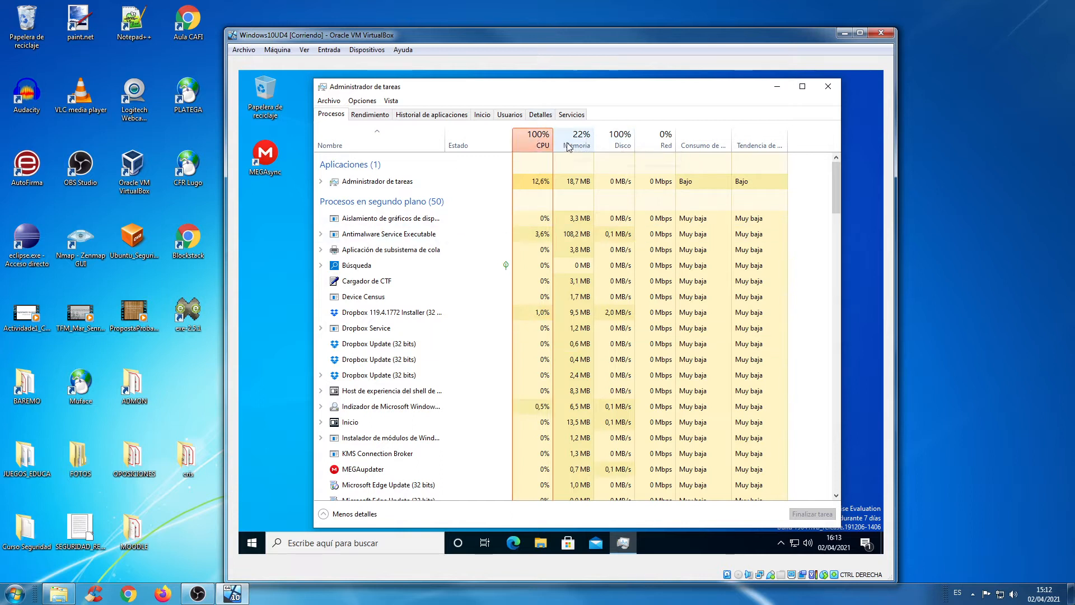
left_click(620, 141)
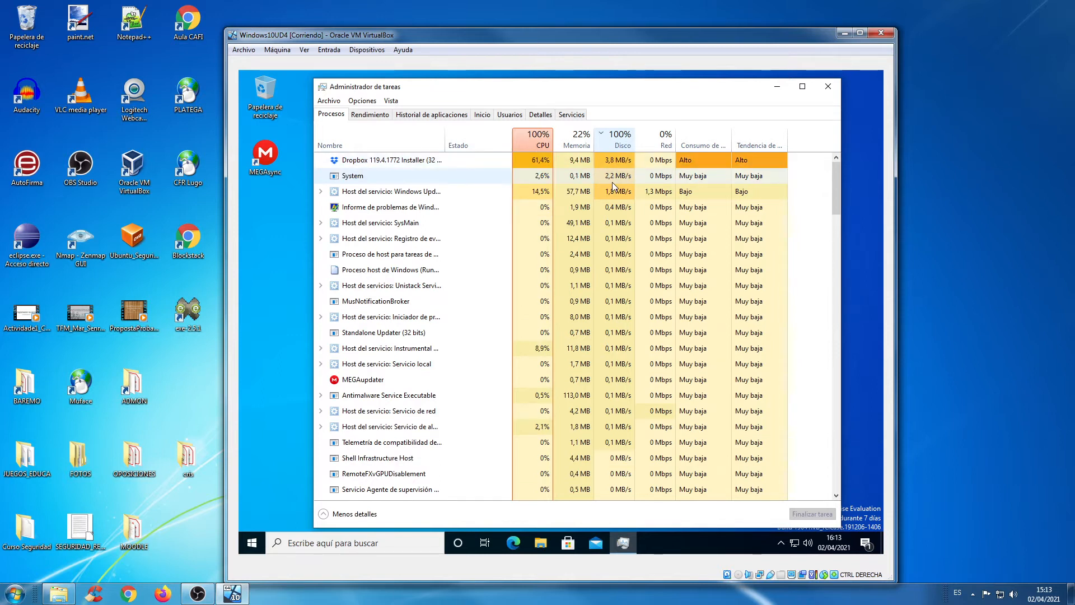
left_click(568, 140)
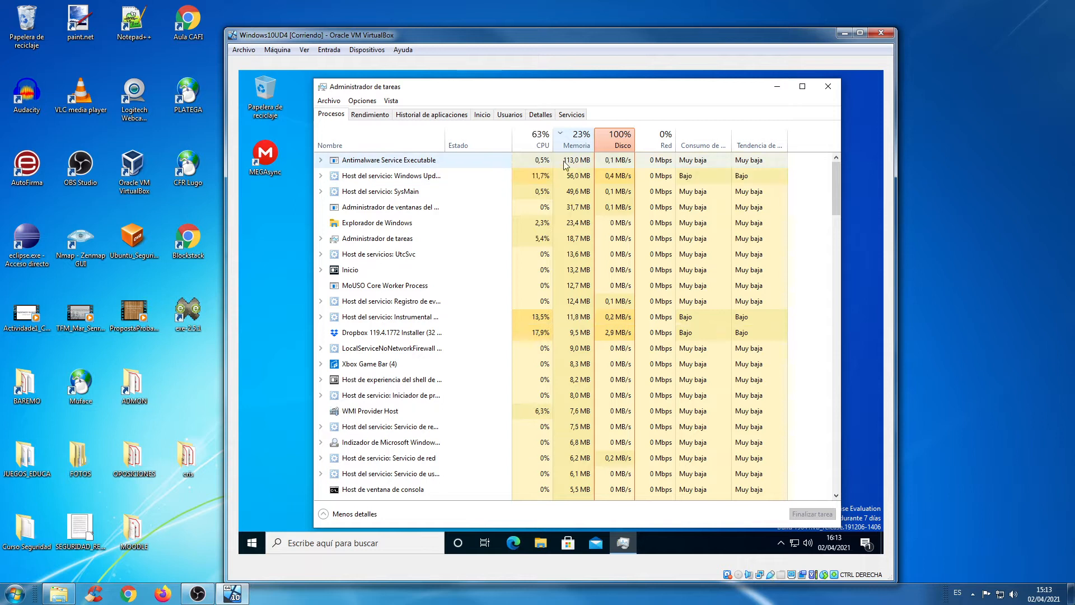
End the Dropbox 119.4.1772 Installer process from the list sorted by disk usage and close Task Manager
left_click(623, 145)
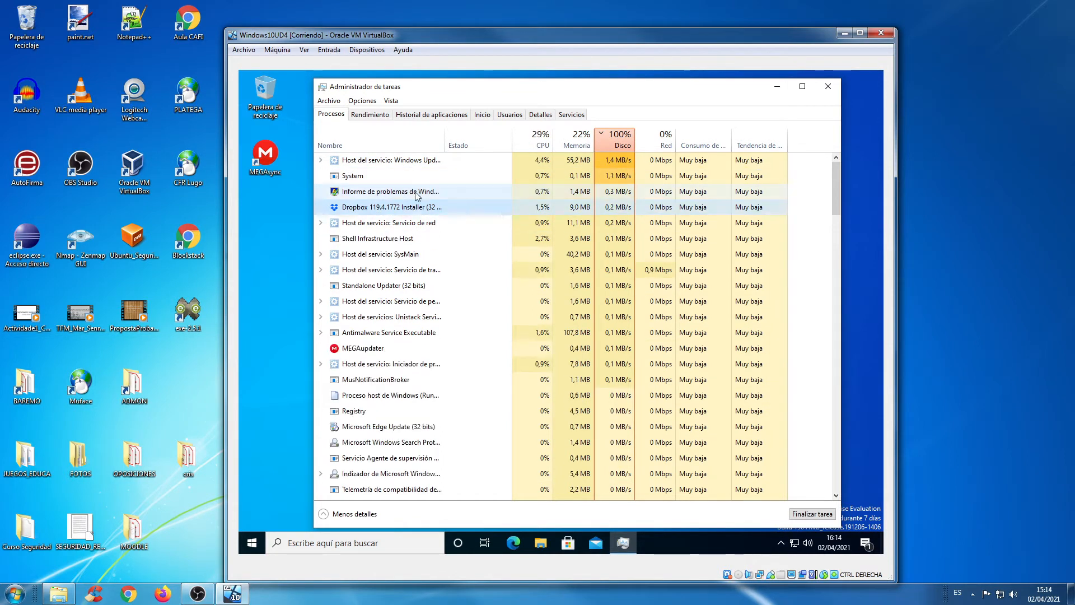
left_click(810, 514)
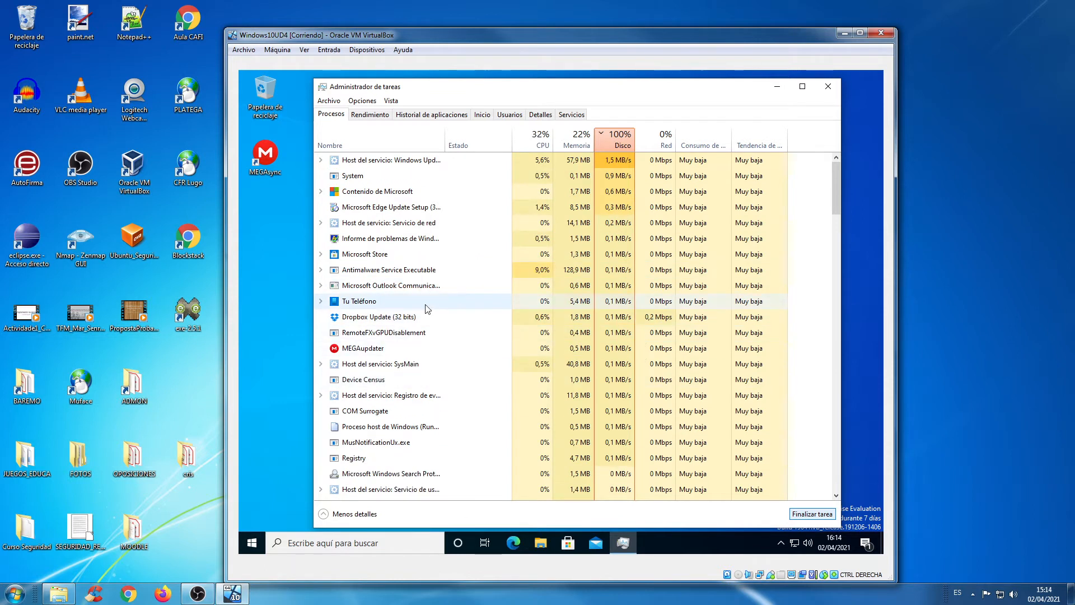
left_click(407, 316)
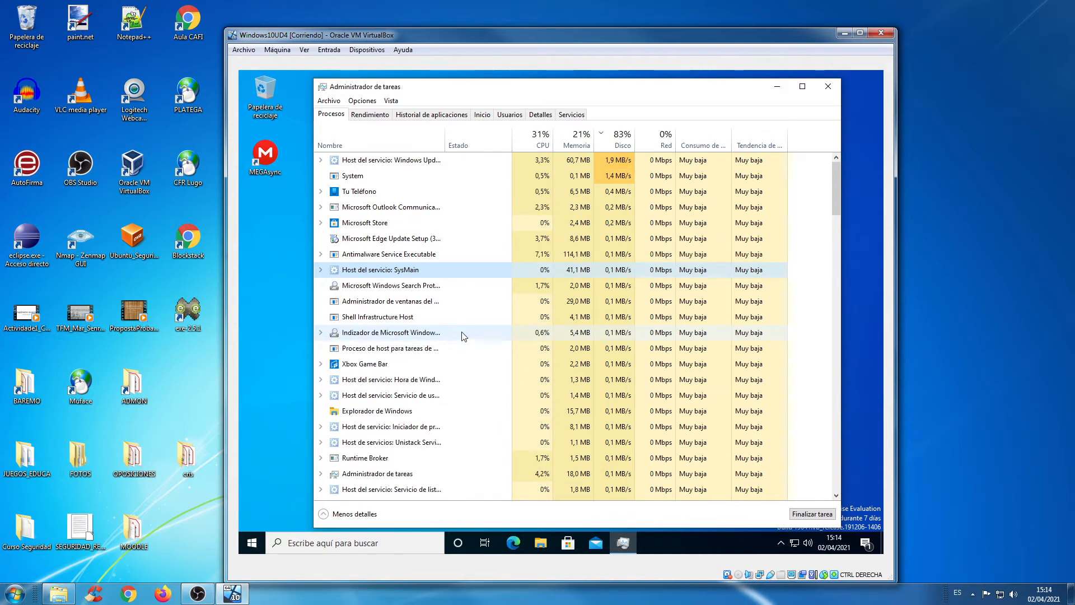
left_click(827, 88)
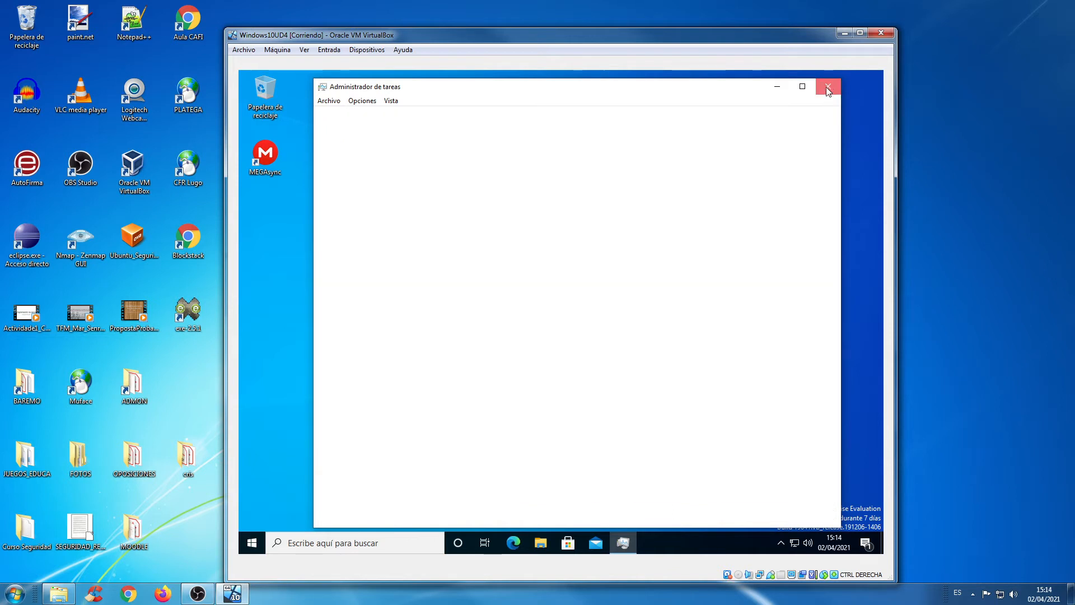
Search the Windows 10 virtual machine for services.msc, briefly checking the host's processes in its Task Manager
left_click(317, 541)
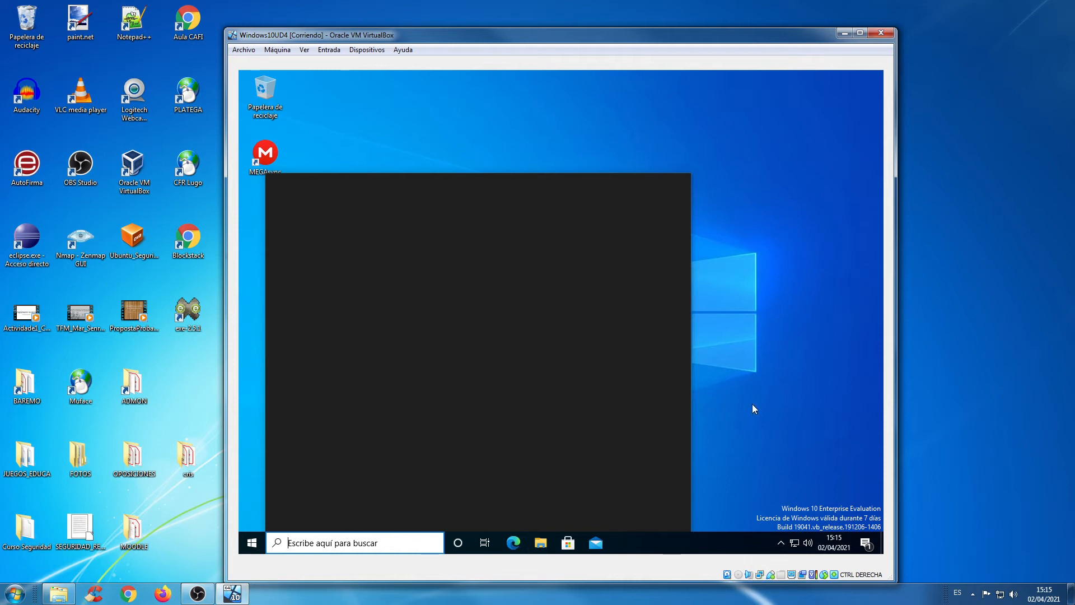
right_click(552, 599)
left_click(613, 563)
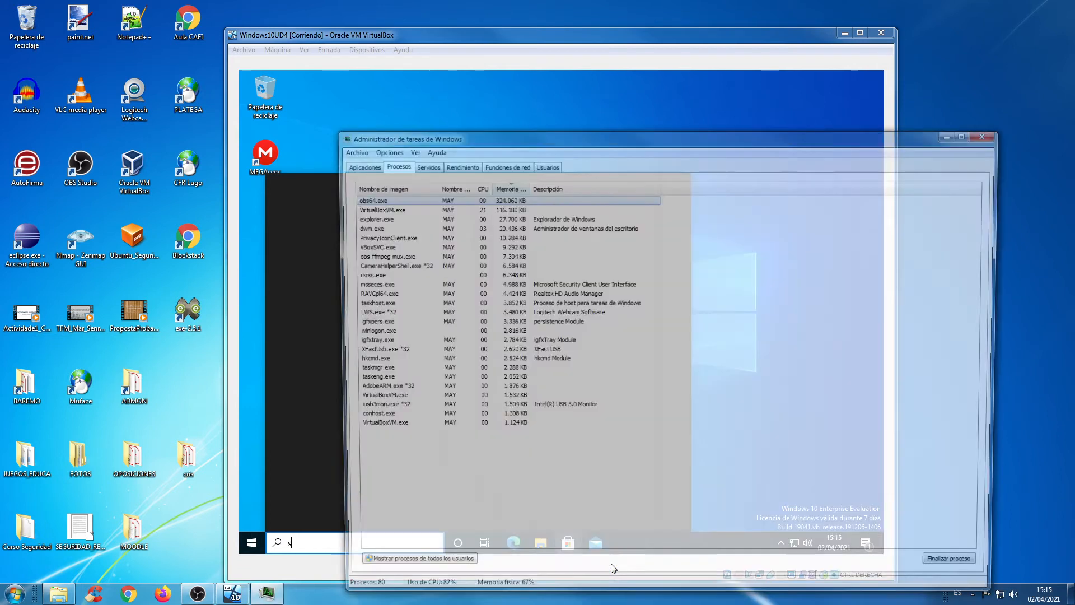
left_click(503, 209)
type("services.ms")
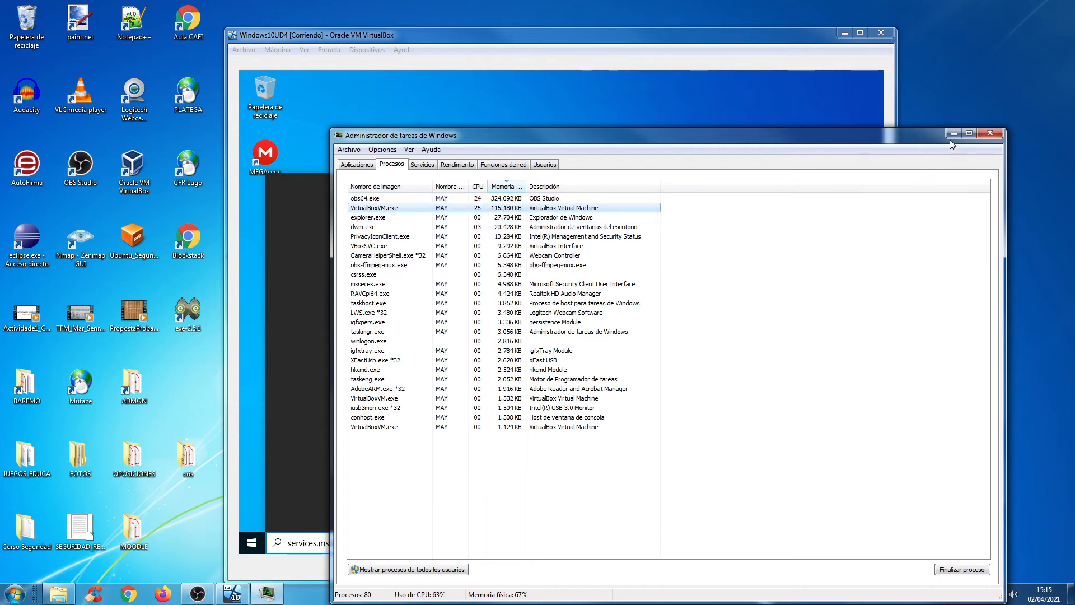
left_click(954, 135)
type("cser")
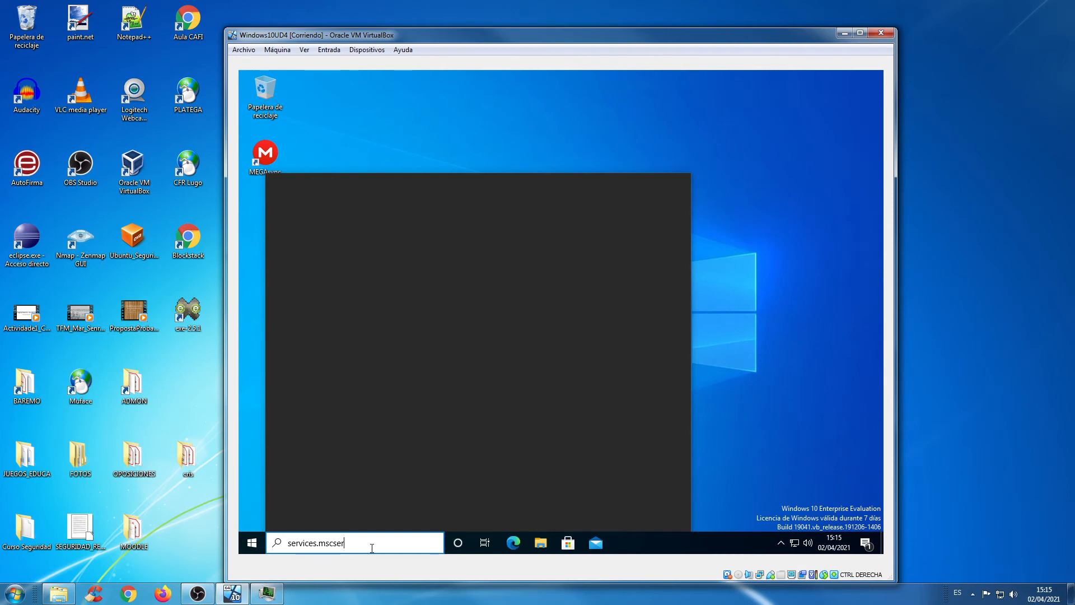
key("BackSpace")
key("BackSpace")
key("BackSpace")
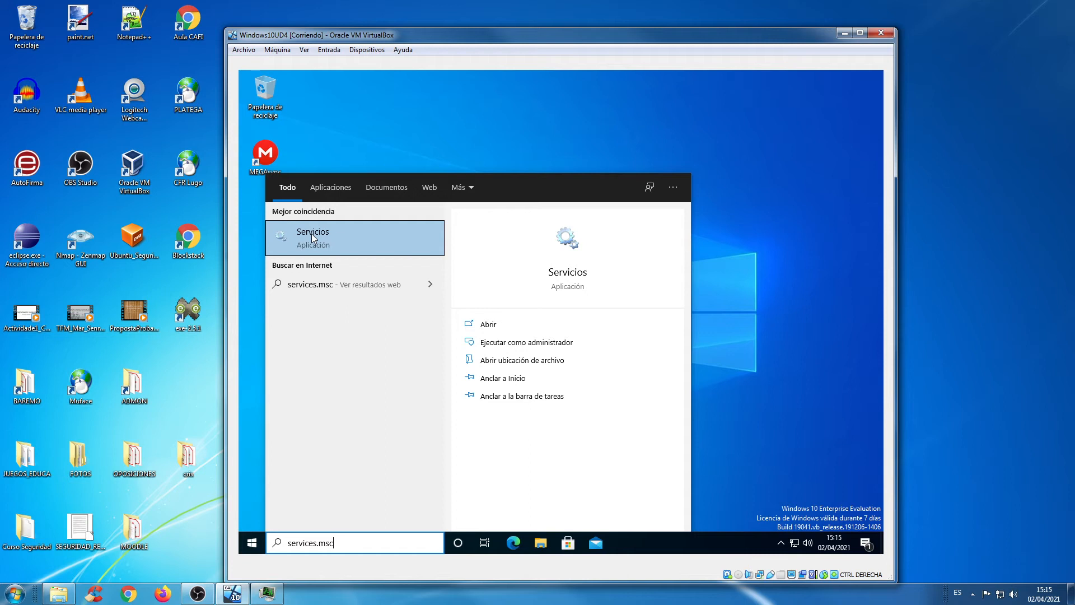
Run the Servicios application as administrator and dismiss the search results covering its window
left_click(547, 345)
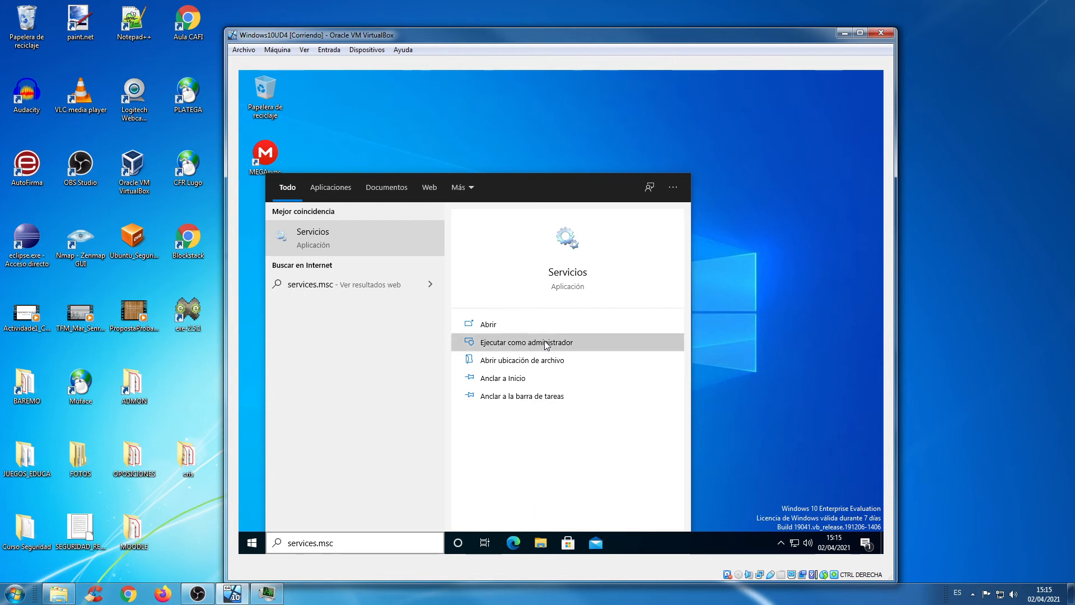
right_click(547, 345)
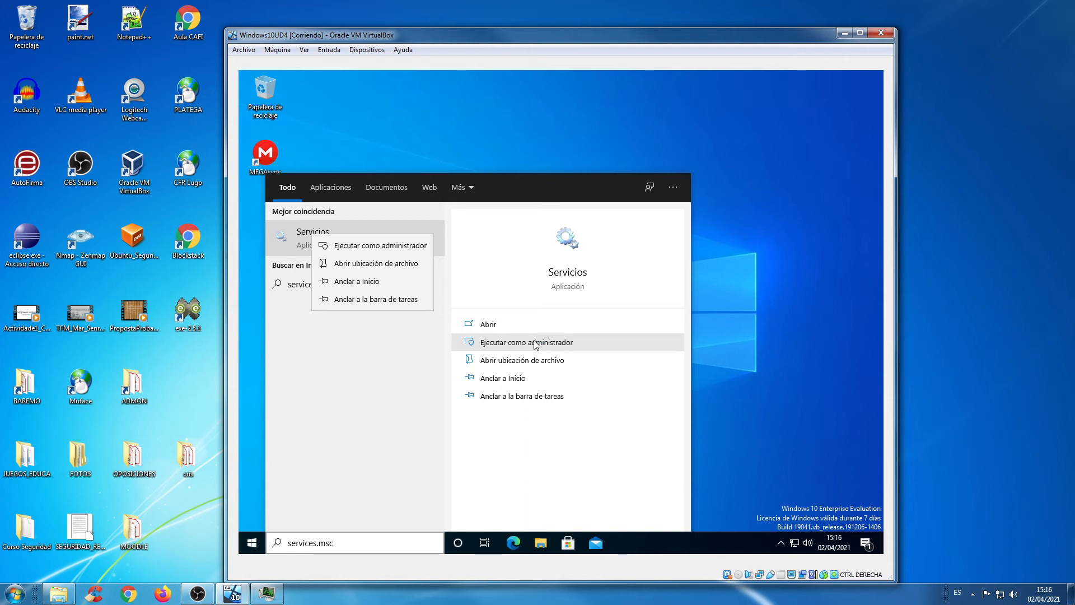
left_click(536, 344)
left_click(611, 344)
left_click(603, 351)
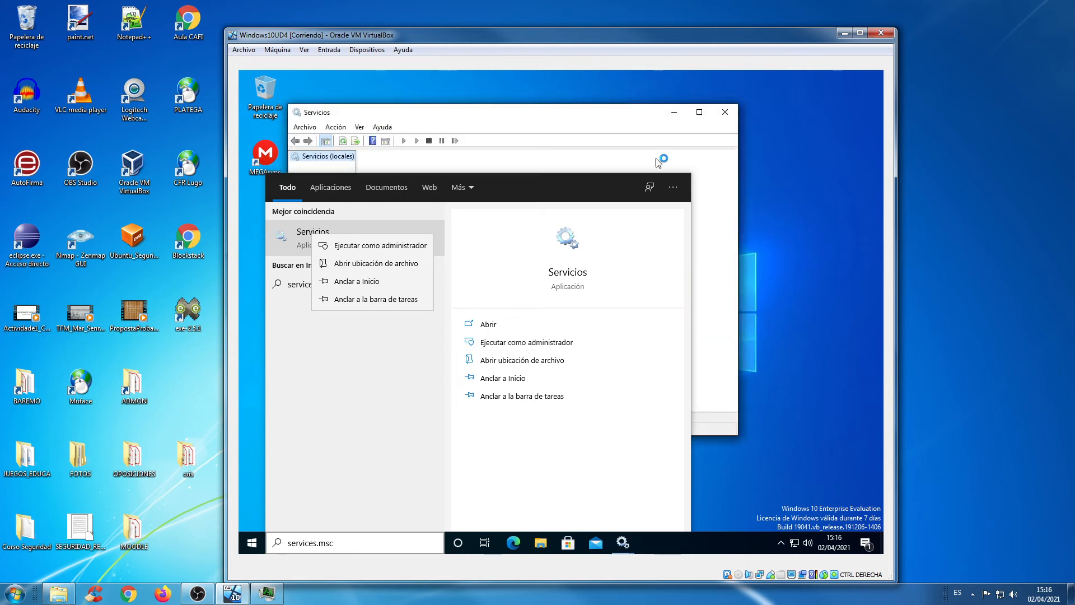
key("Escape")
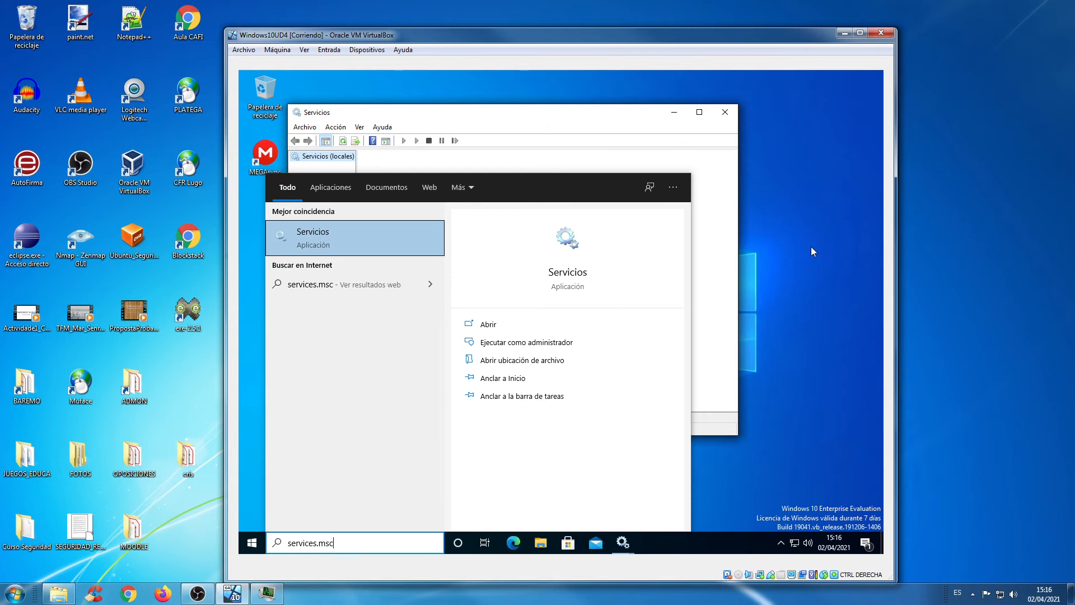
left_click(798, 236)
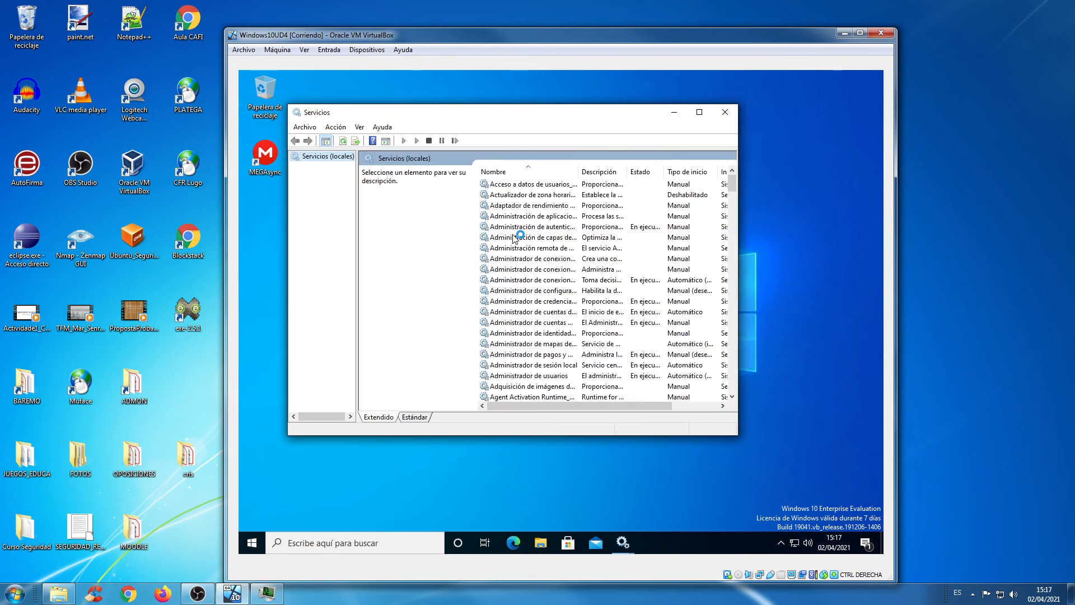
Maximize the Servicios window and widen the Nombre column enough to read the full service names
left_click(700, 112)
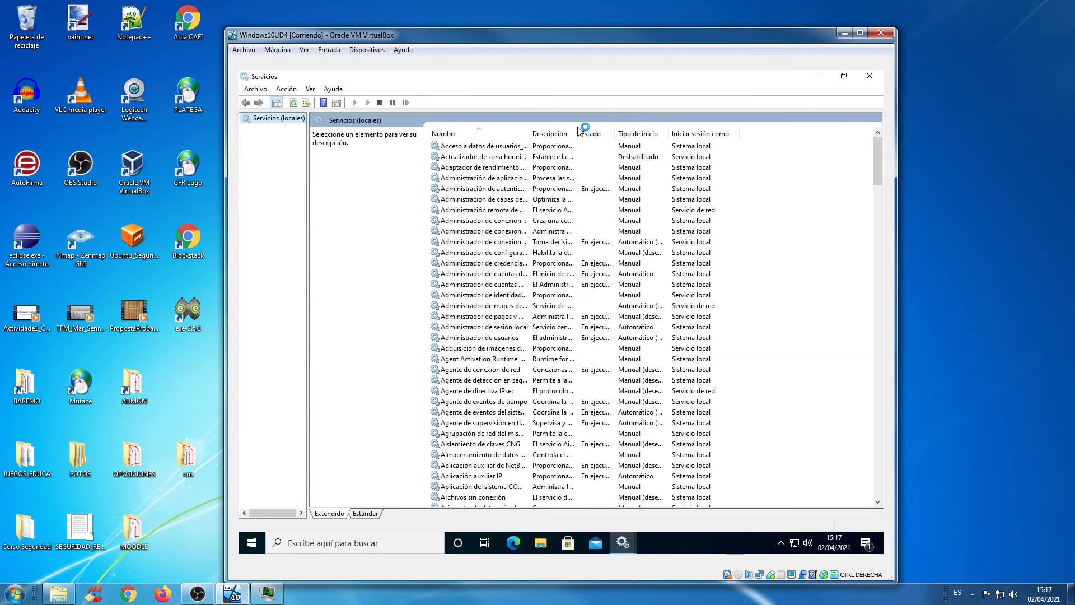
left_click_drag(526, 133, 627, 133)
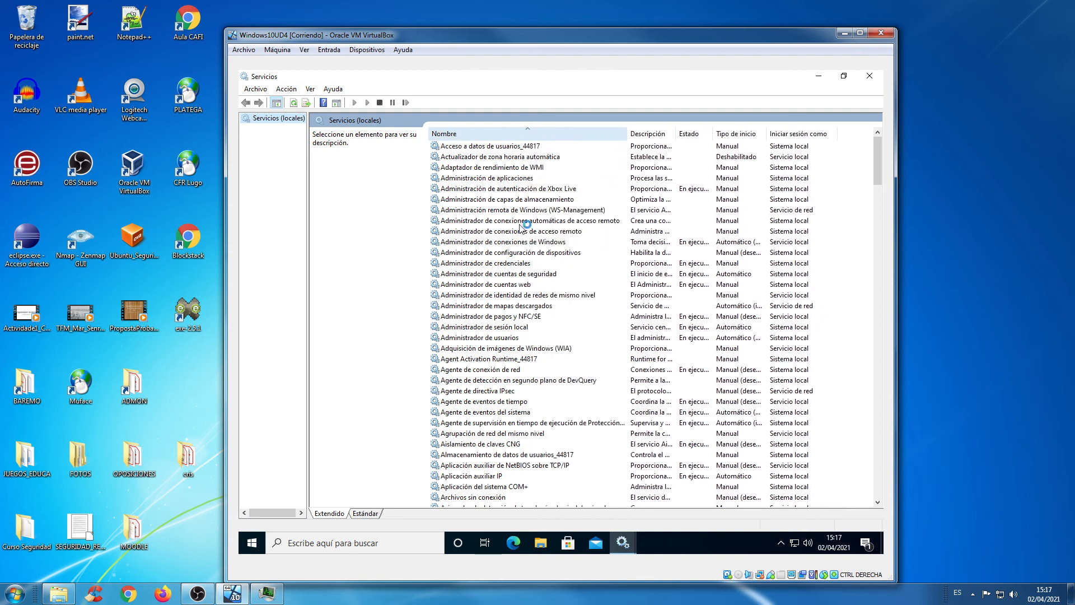
Set the startup type of the Administrador de pagos y NFC/SE service to Deshabilitado and apply the change
left_click(514, 320)
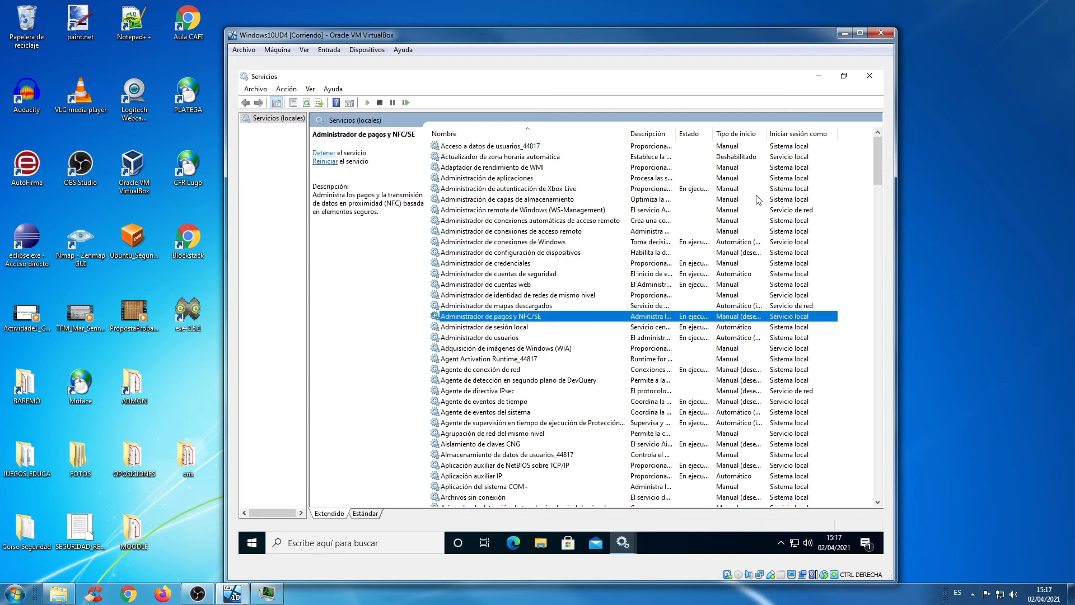
right_click(727, 317)
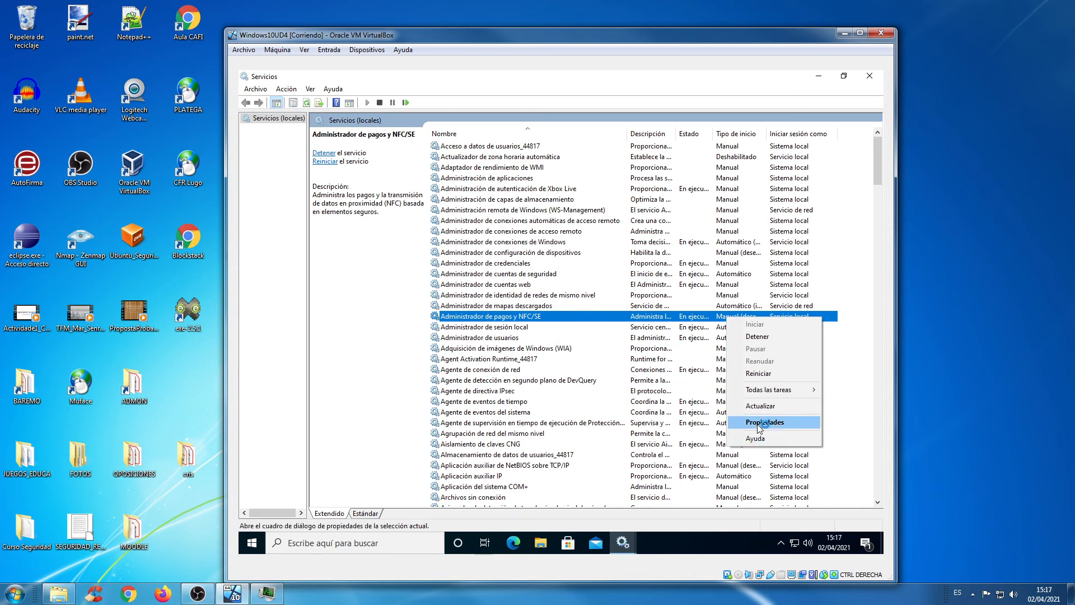
left_click(760, 422)
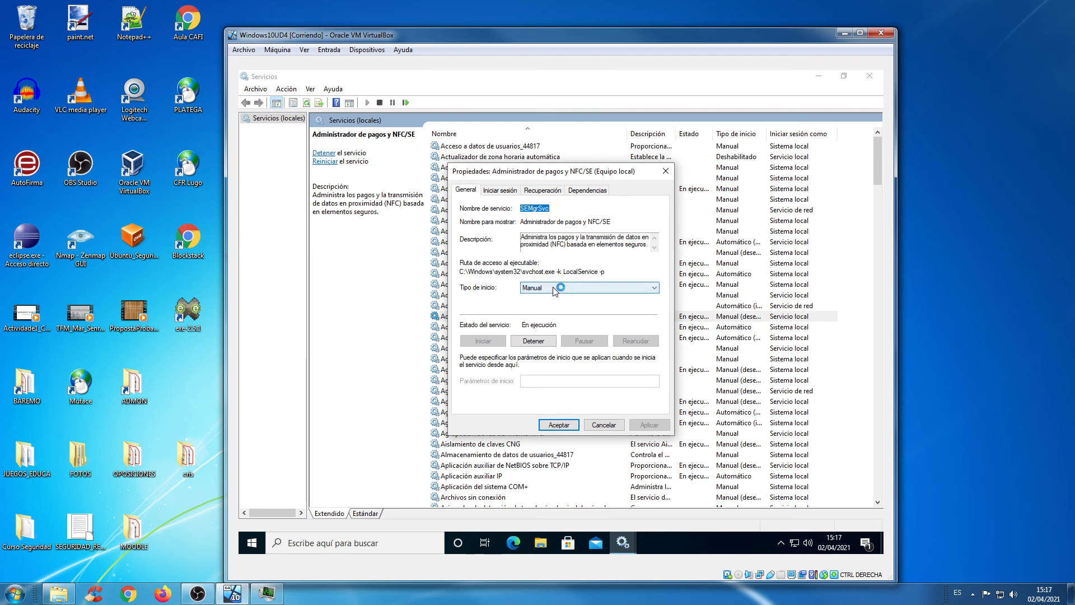
left_click(554, 288)
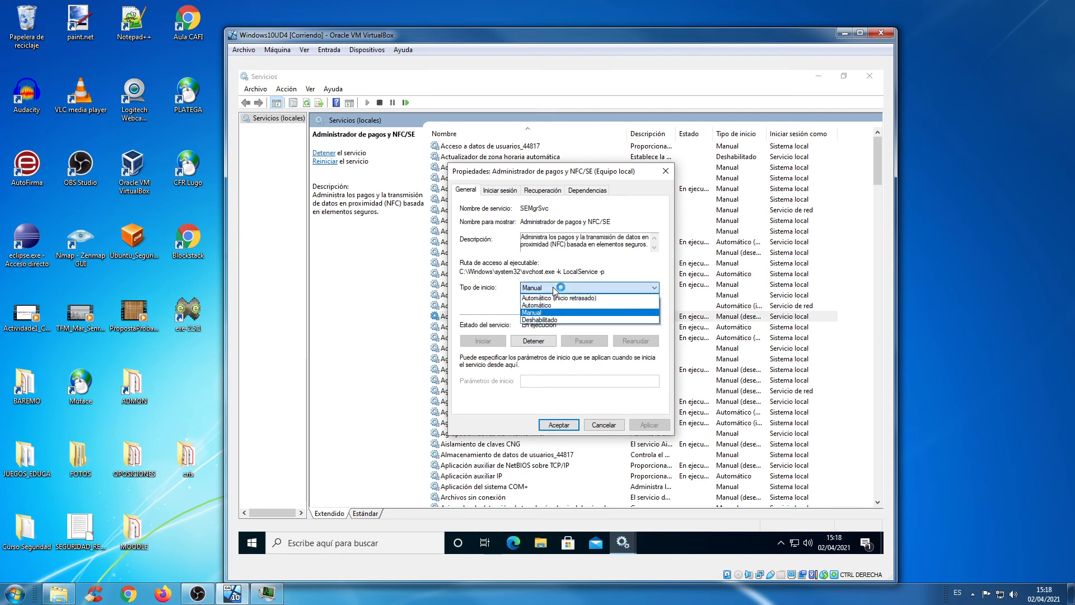
left_click(548, 319)
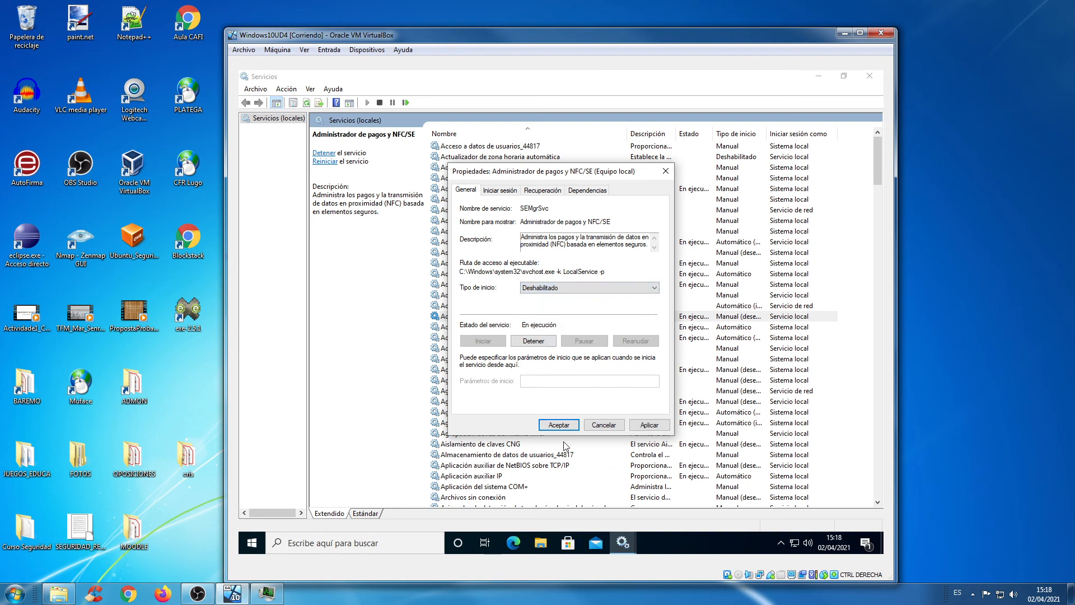
left_click(648, 425)
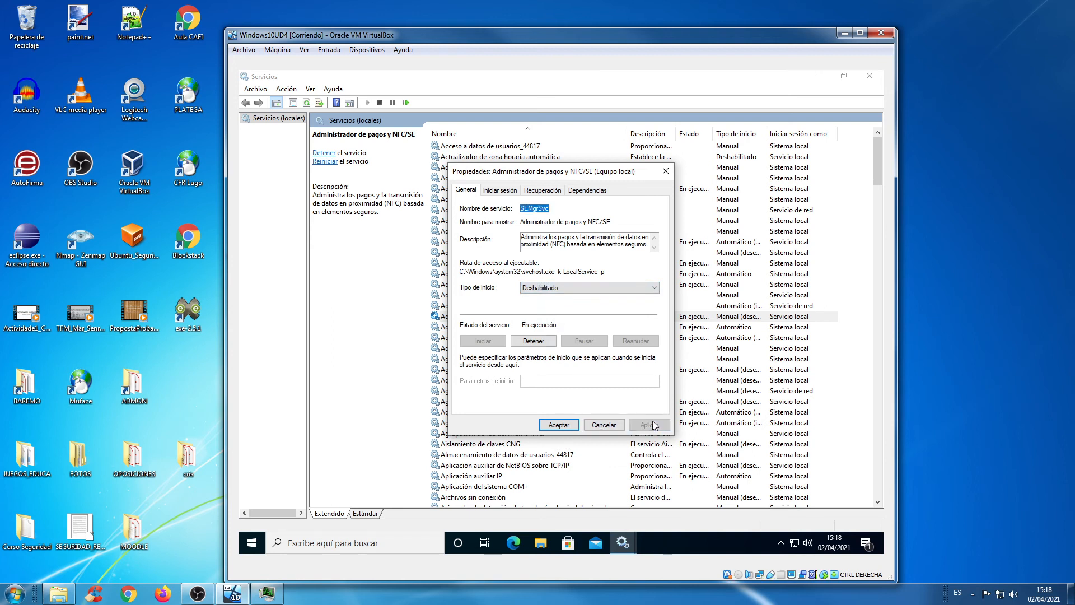
left_click(558, 425)
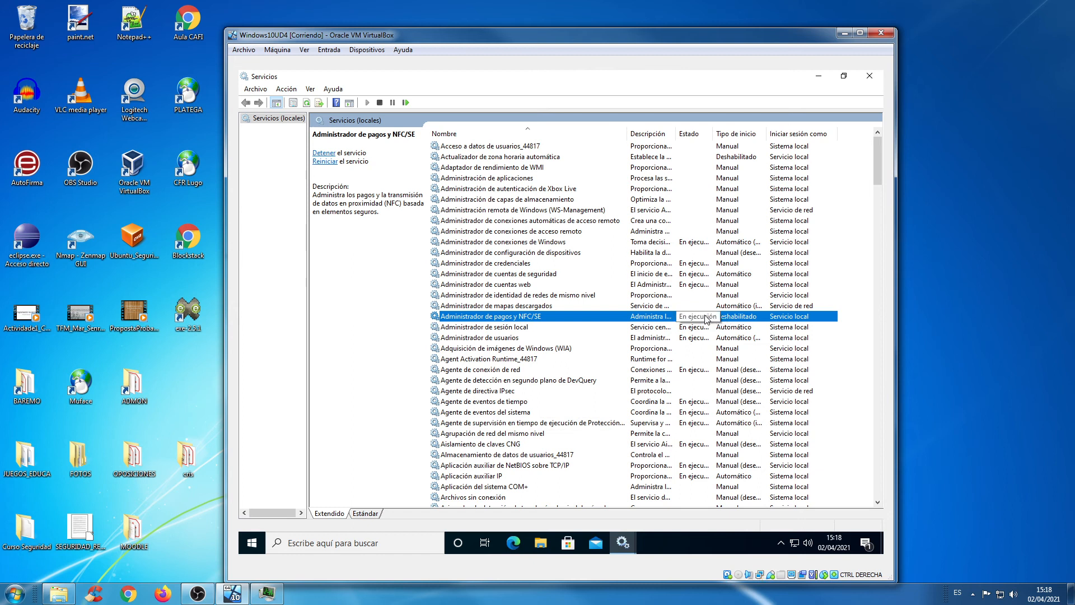
Stop the Administrador de pagos y NFC/SE service from its properties and accept the dialog
right_click(697, 319)
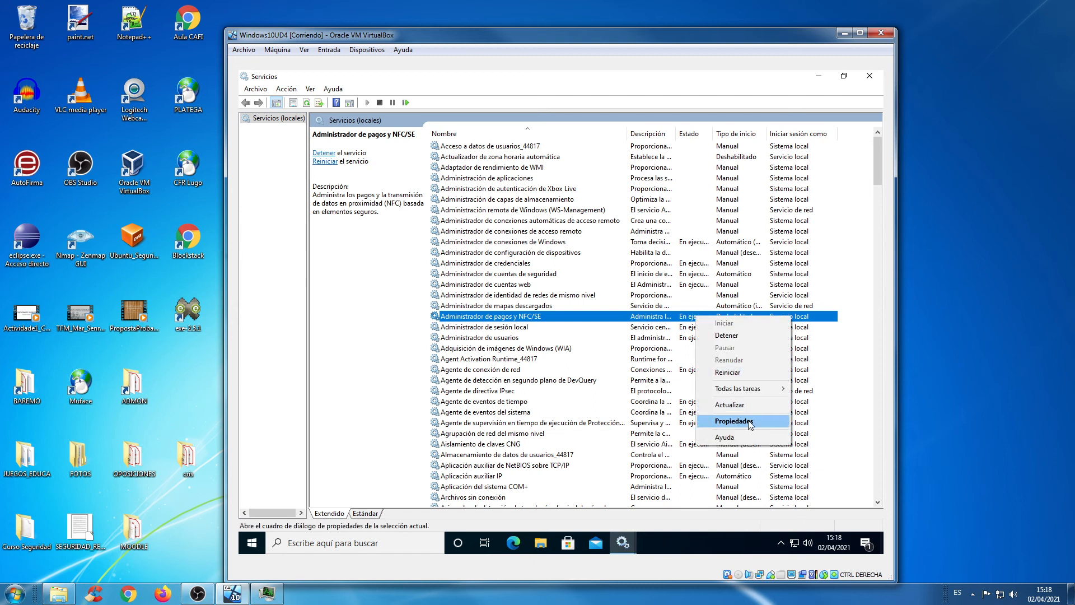
left_click(749, 423)
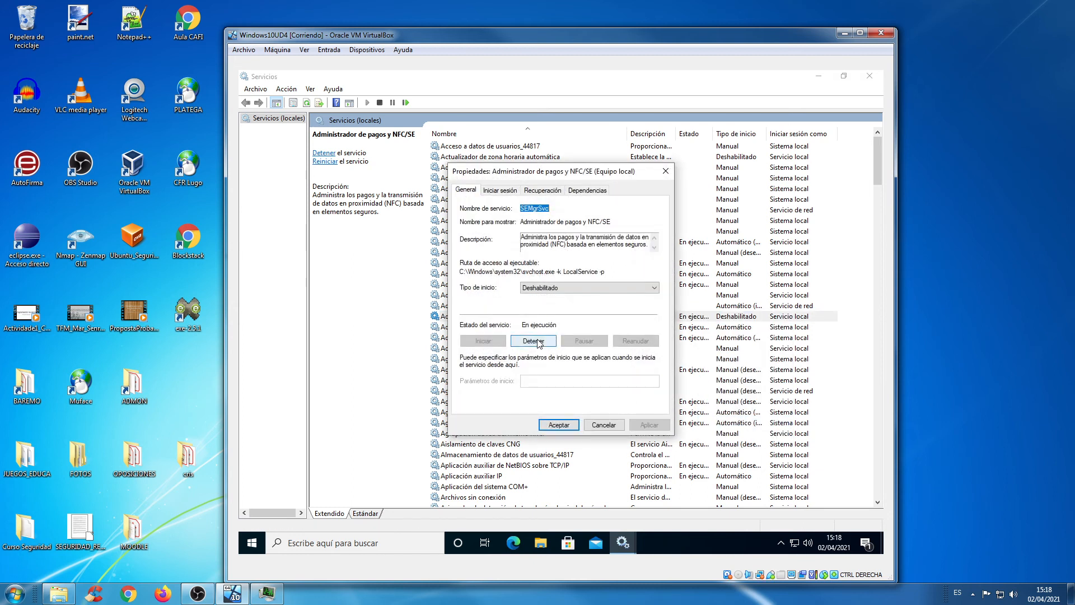
left_click(537, 341)
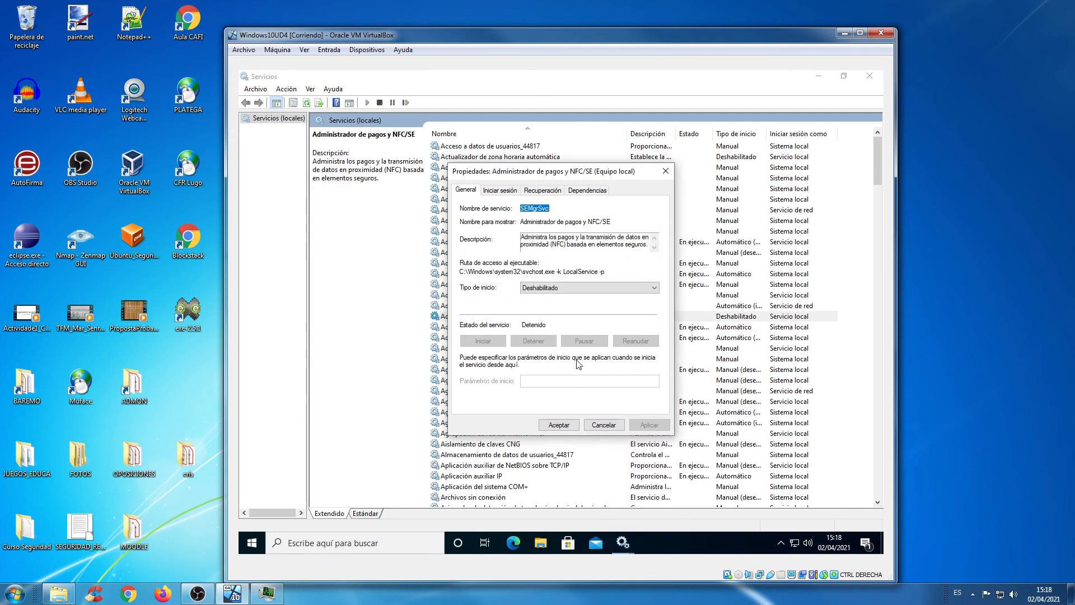
left_click(559, 427)
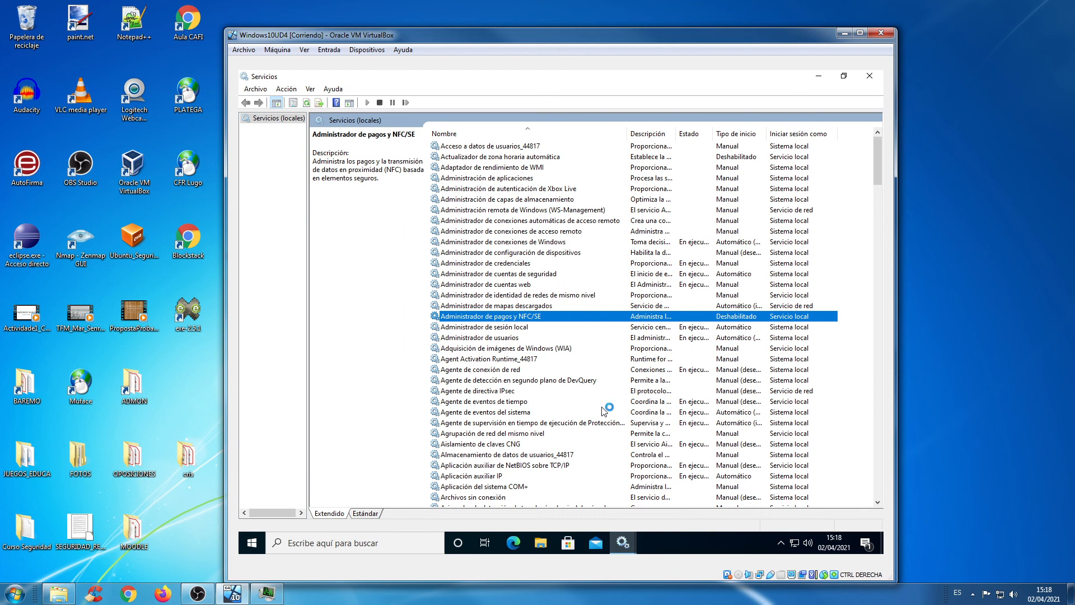
Check the startup type in the properties of the Administración de autenticación de Xbox Live service, leaving its settings as they are
left_click(554, 191)
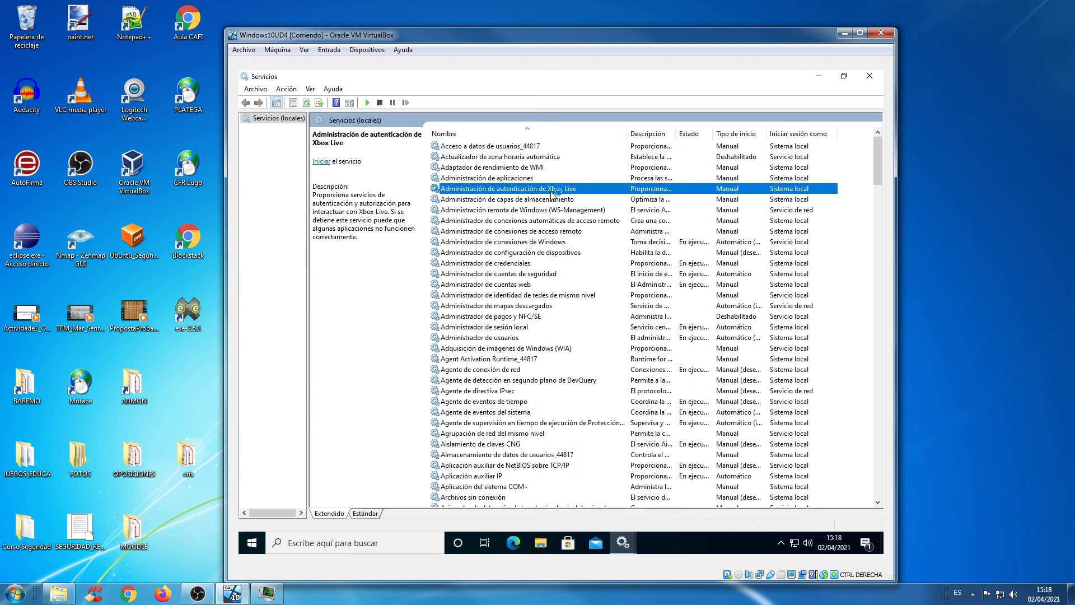
right_click(554, 193)
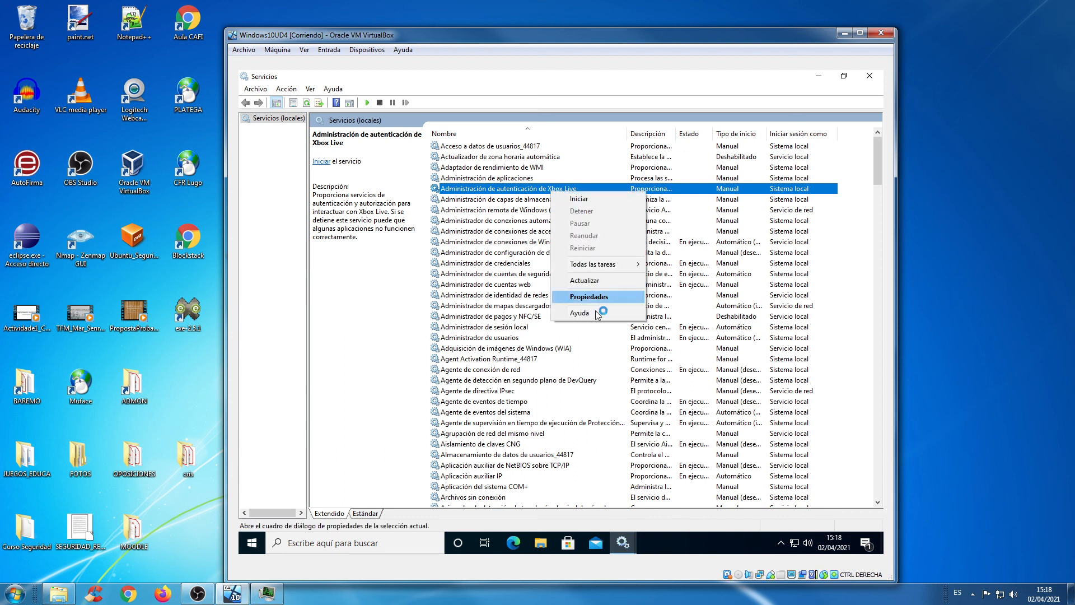
left_click(591, 301)
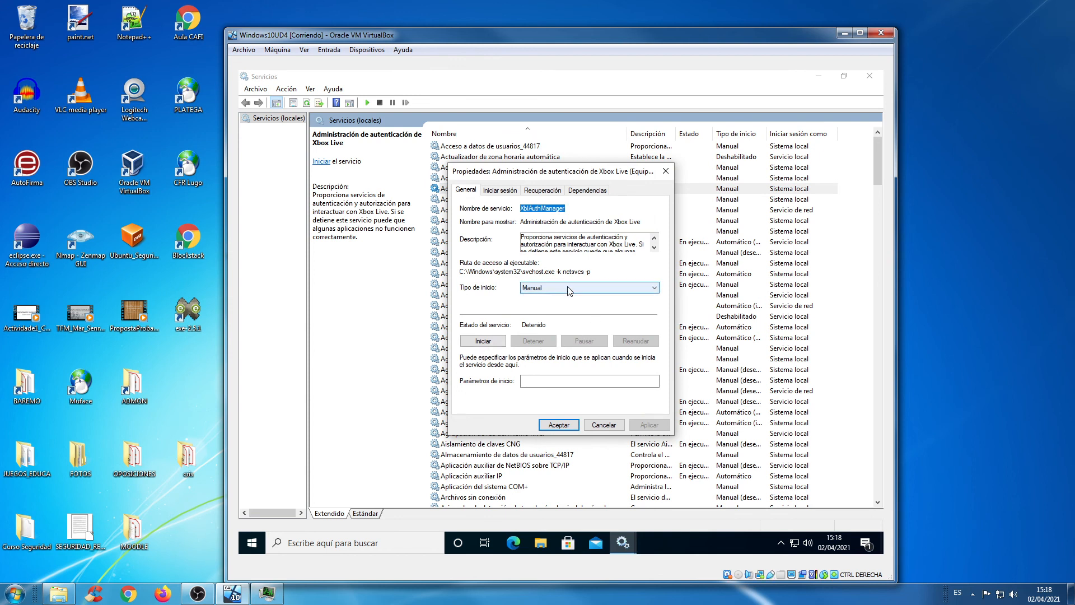
left_click(568, 428)
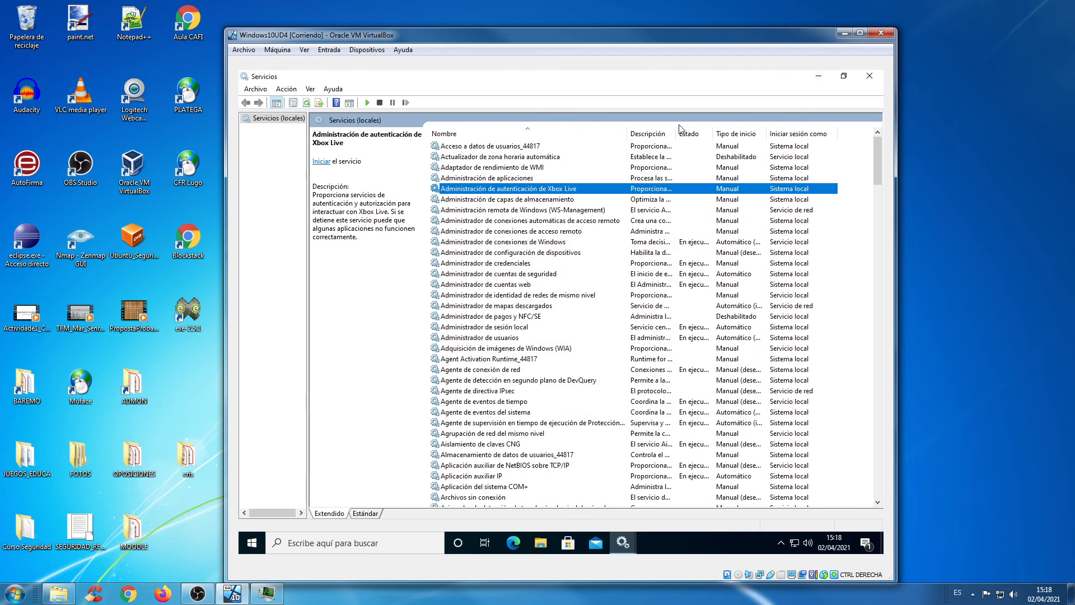
Sort the services by Estado with the running ones first and look through the running services
left_click(695, 138)
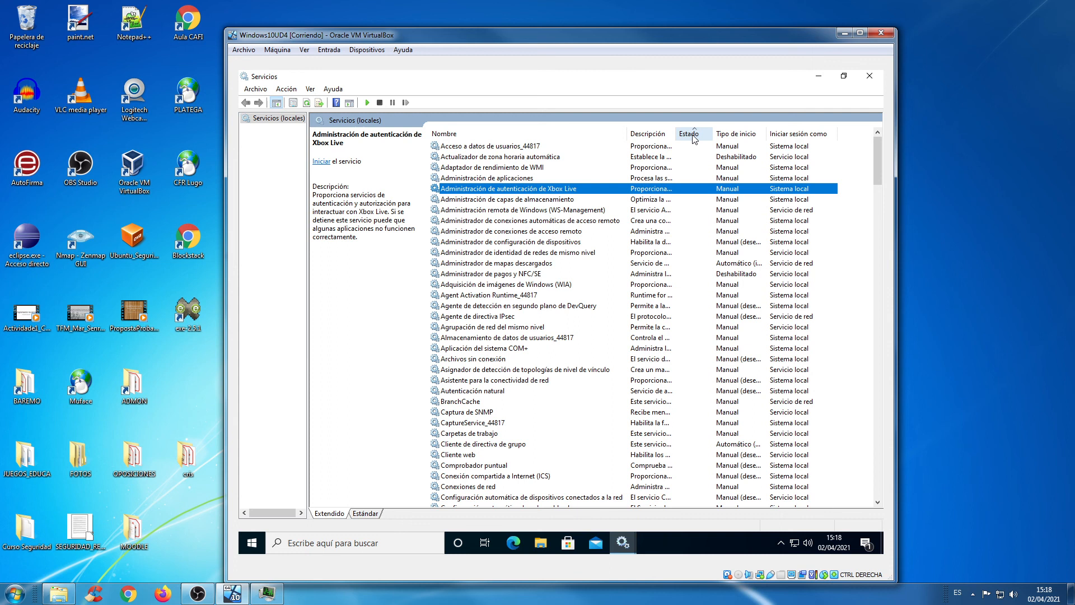
left_click(694, 138)
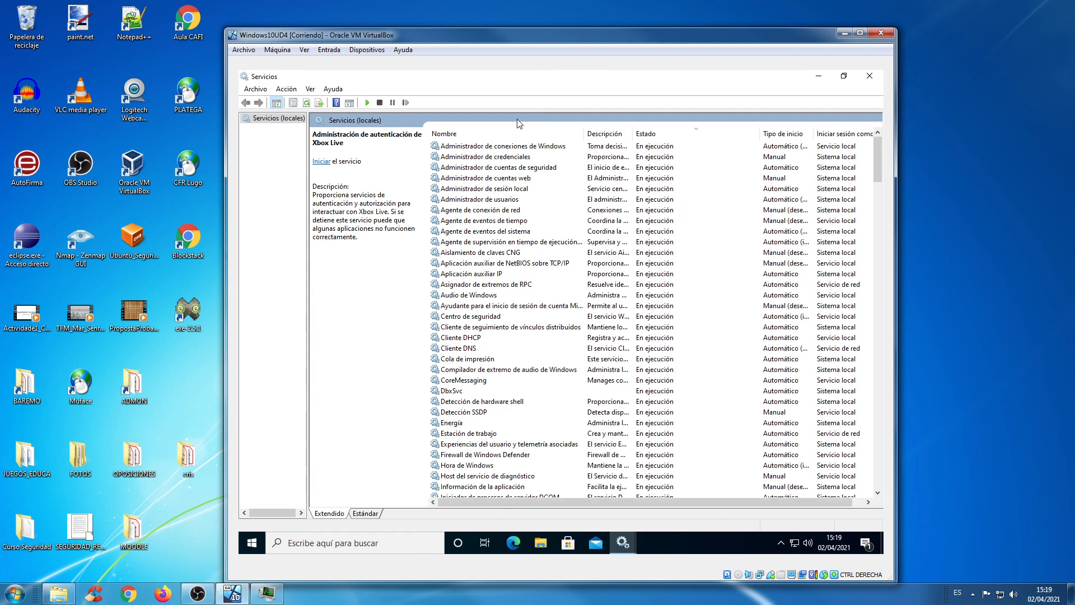
scroll(528, 255, "down", 5)
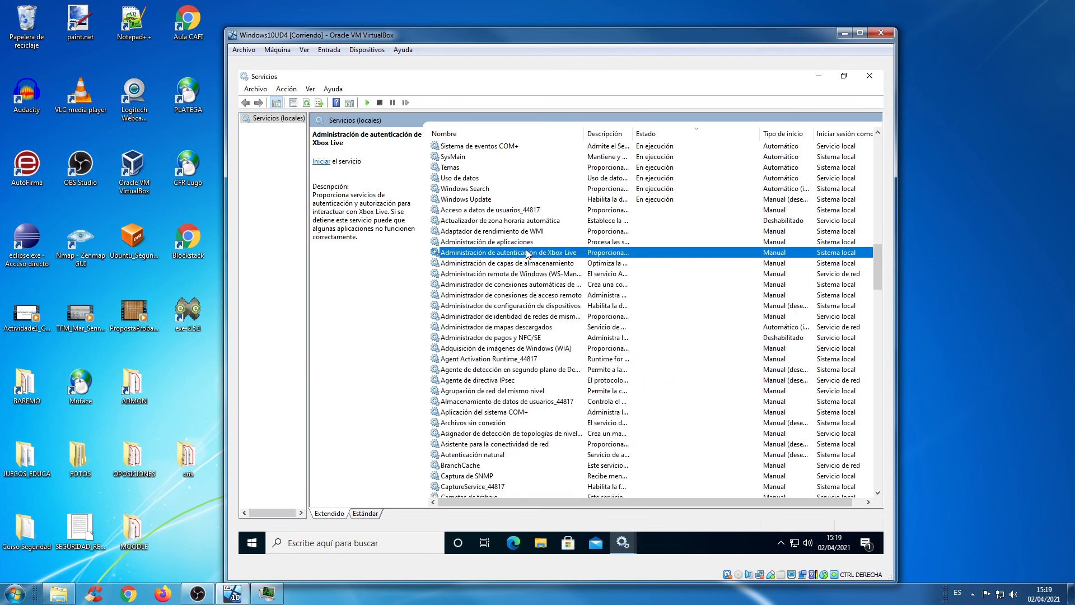
scroll(528, 255, "up", 8)
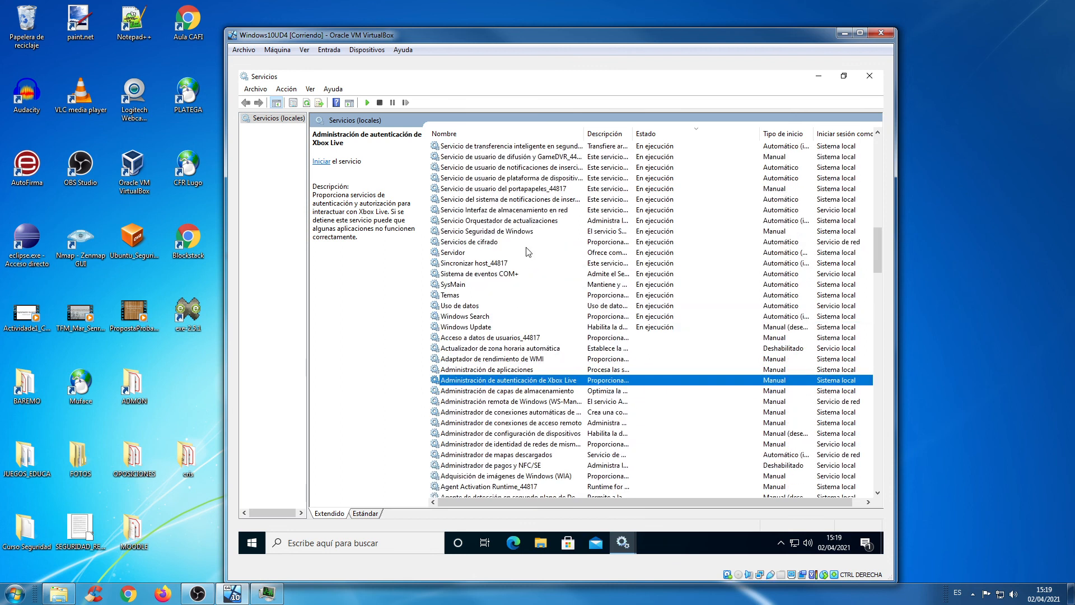
scroll(528, 253, "up", 2)
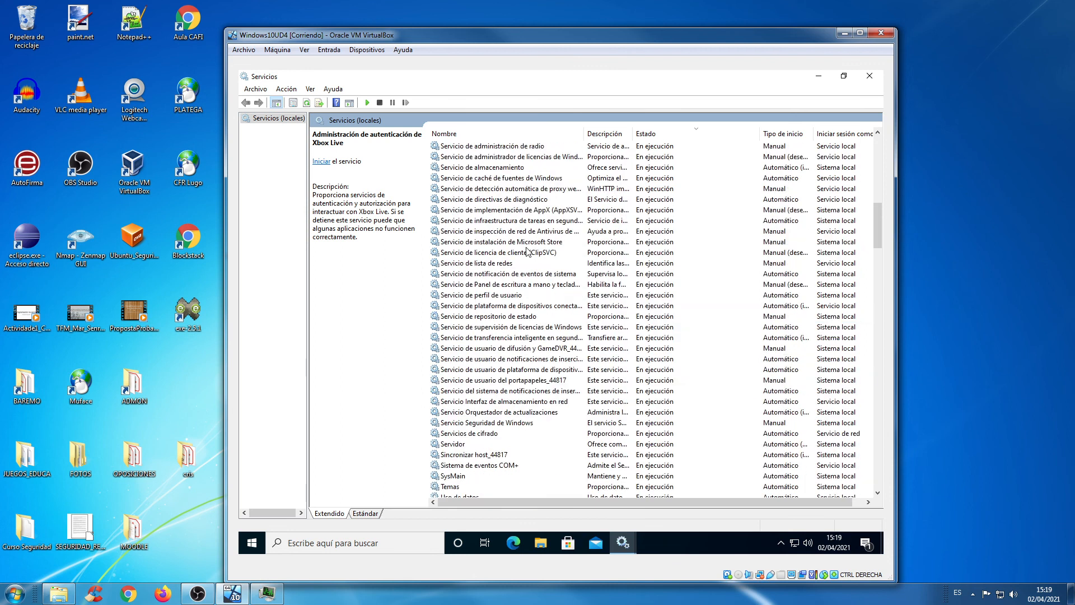
scroll(529, 253, "up", 5)
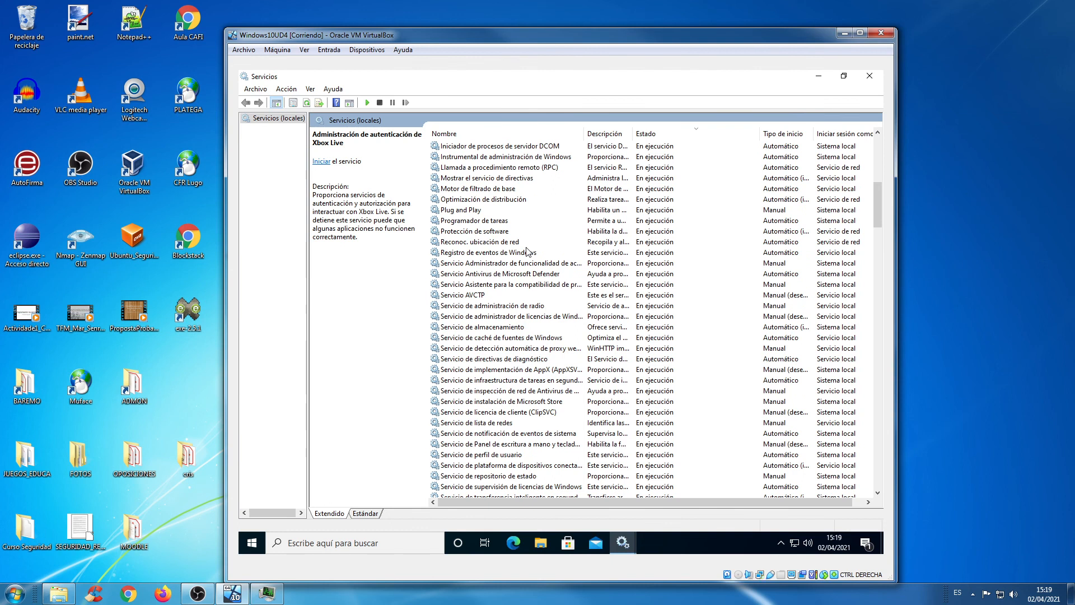